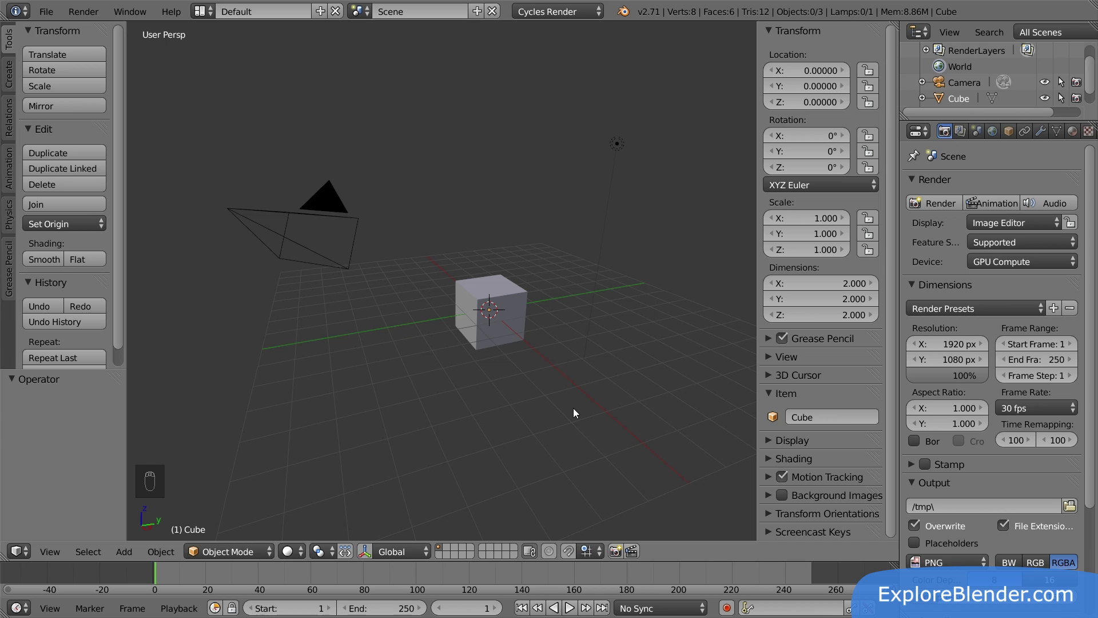
Delete every object in the default scene
key("a")
key("x")
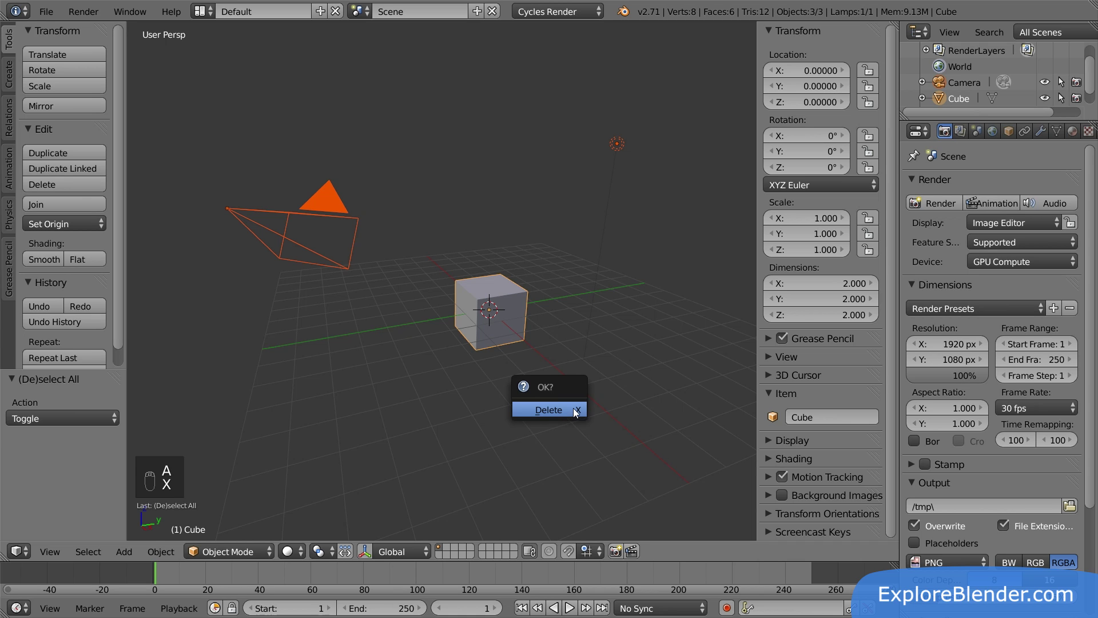
left_click(574, 412)
Add a plane rotated 90° about X, viewed from the front in orthographic
key("shift+a")
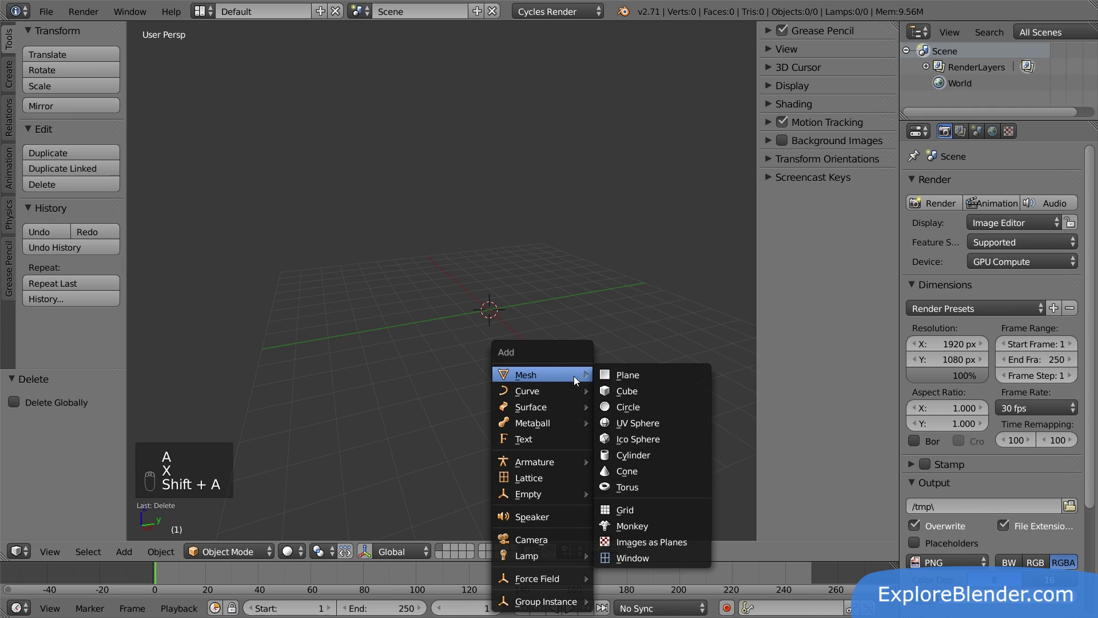
left_click(638, 375)
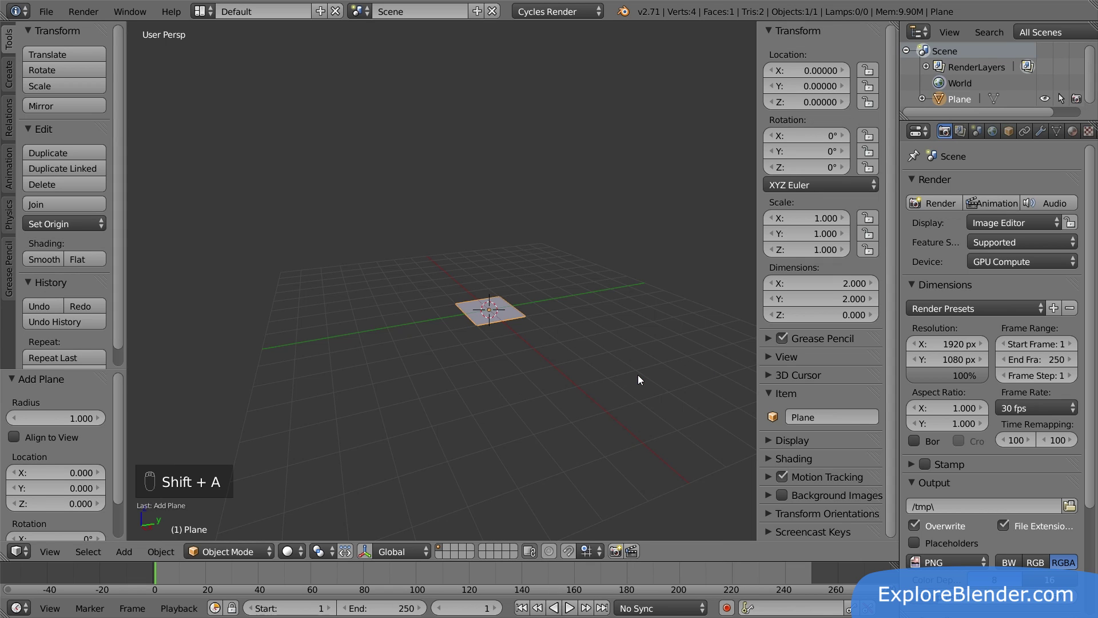
key("KP_1")
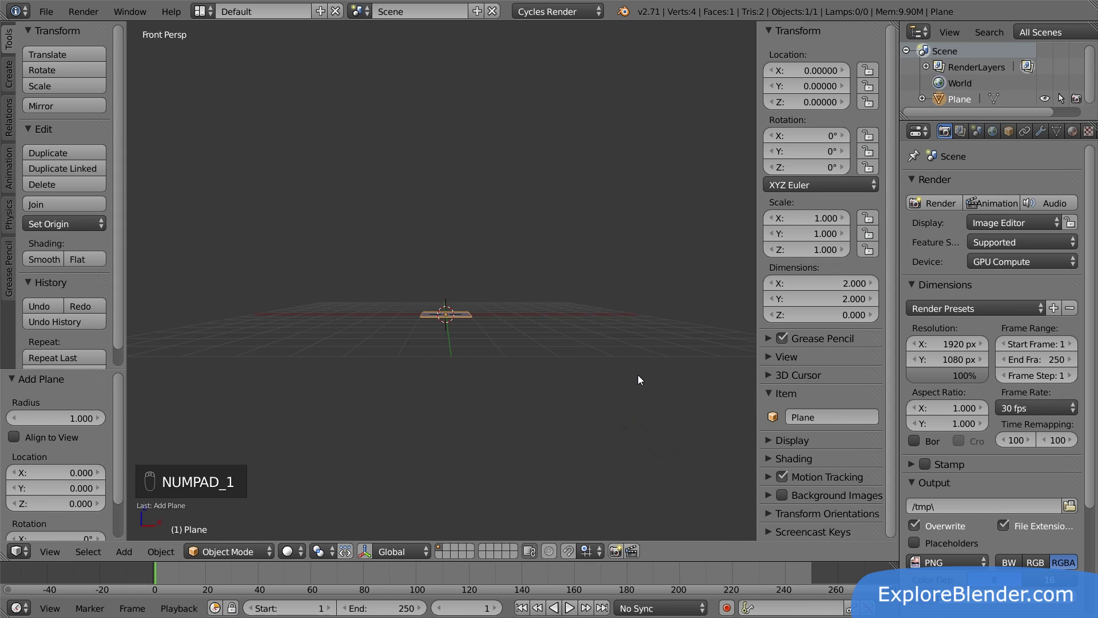
type("rx90")
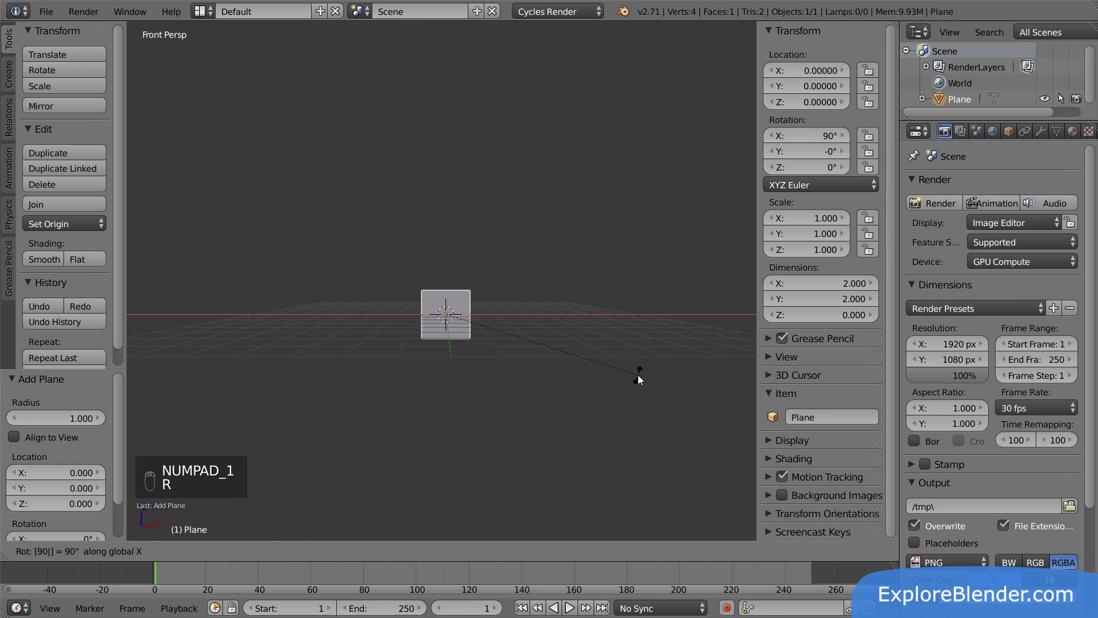
key("Return")
scroll(458, 317, "up", 2)
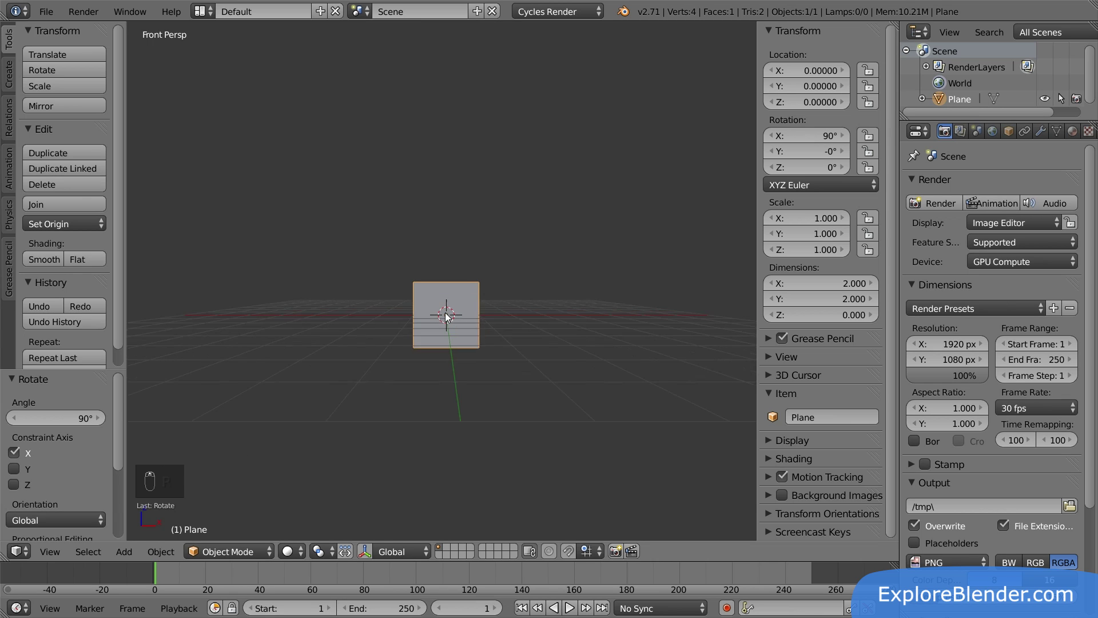
scroll(446, 316, "up", 2)
key("KP_5")
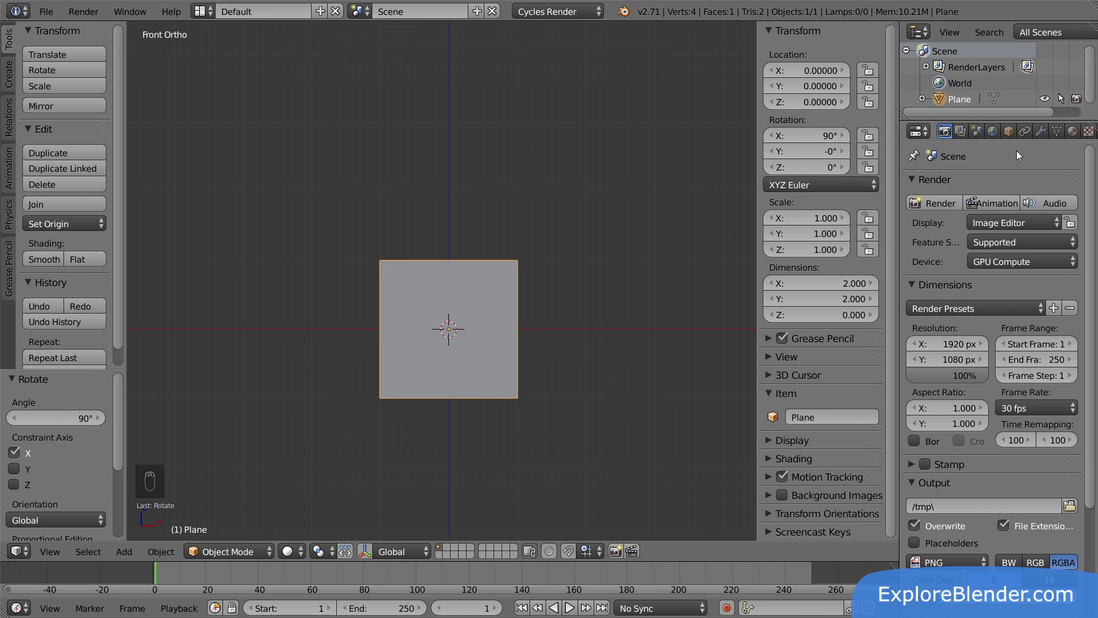
Add Basis and Key 1 shape keys in the plane's Object Data properties
left_click(1056, 131)
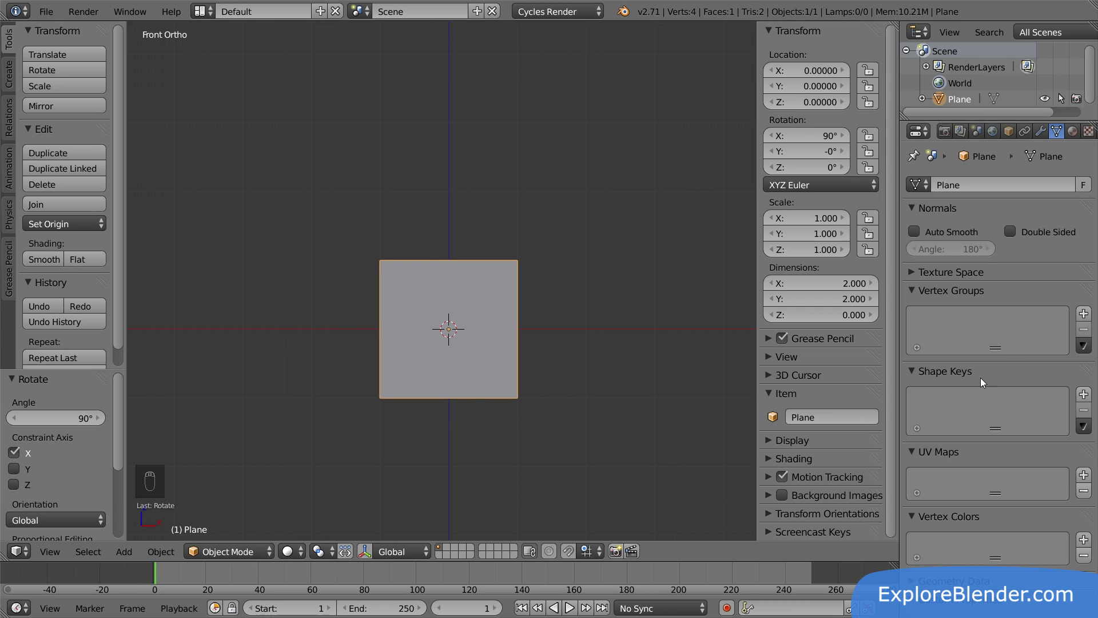
left_click(1084, 393)
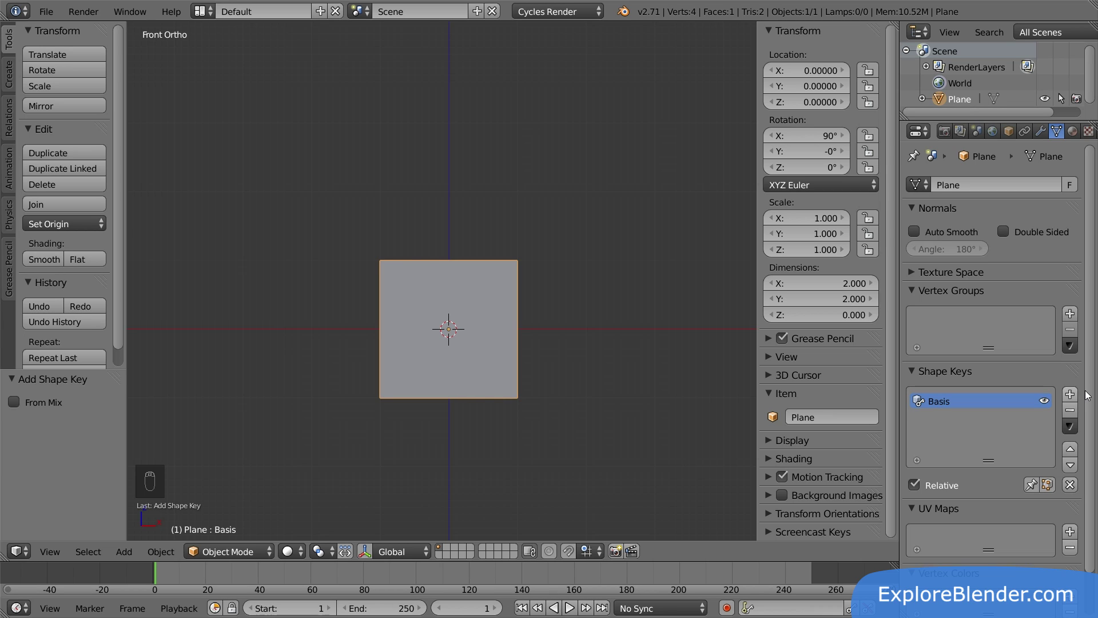
left_click(1069, 394)
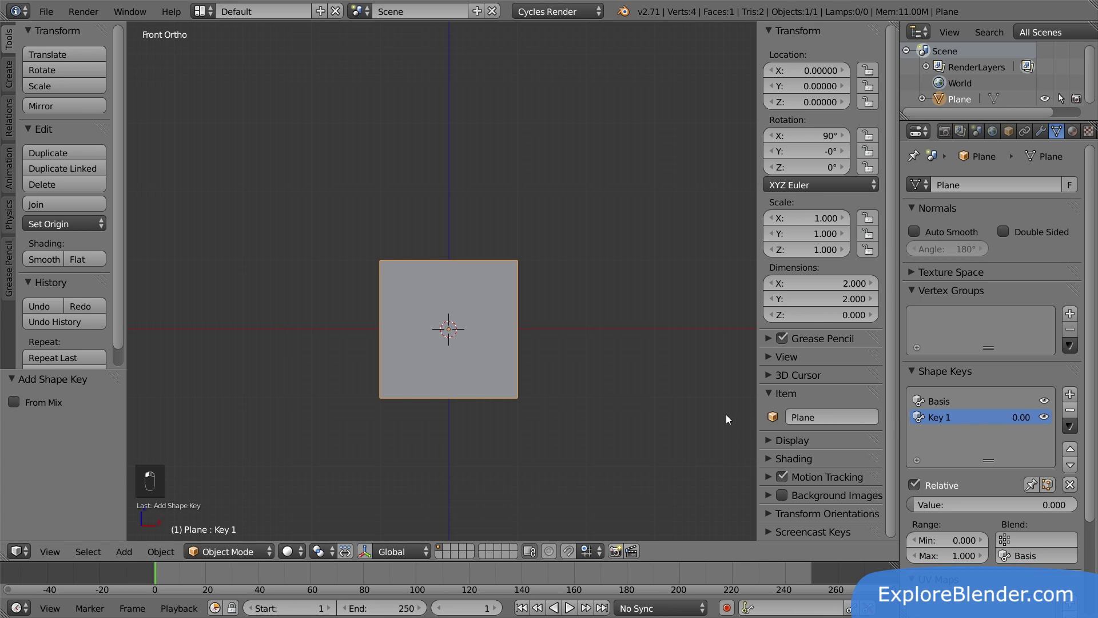
In Key 1, move the plane's top-right vertex up one unit along Z
key("Tab")
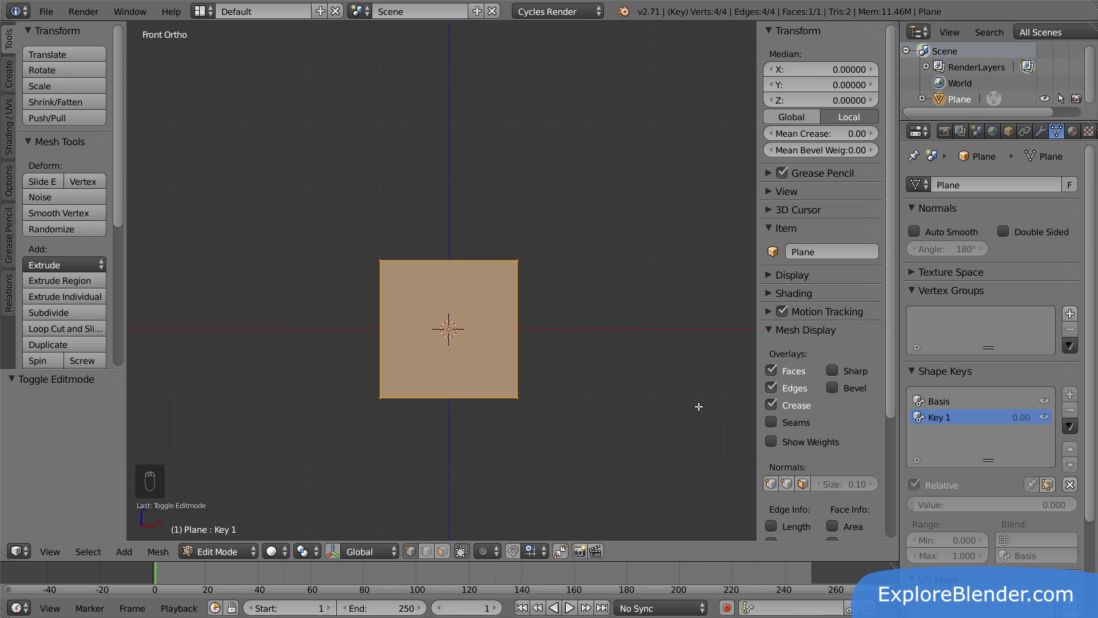
right_click(527, 264)
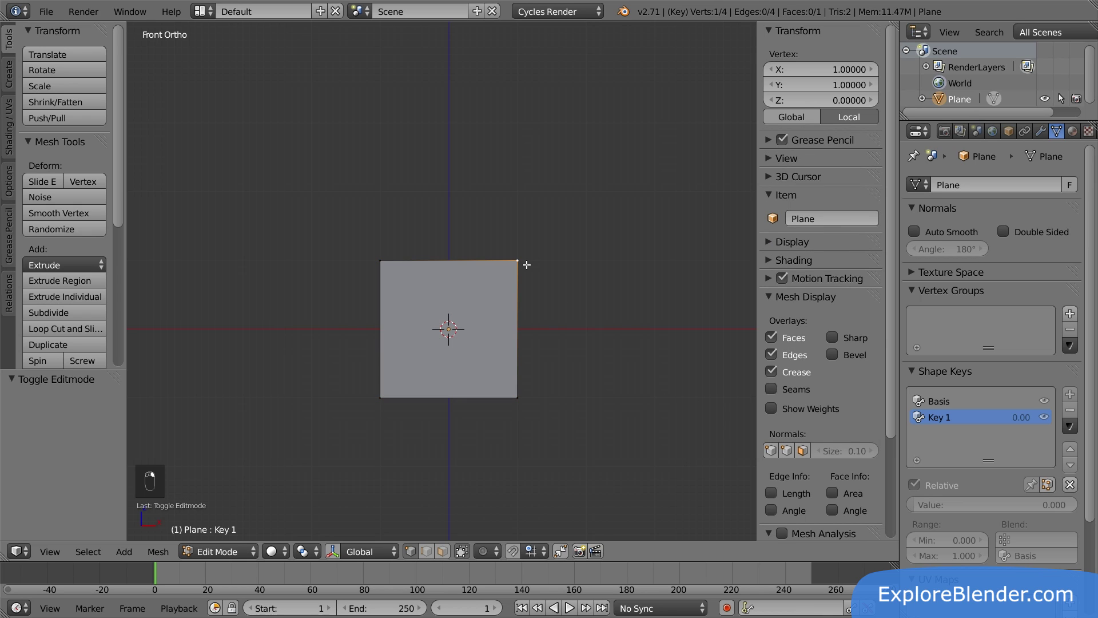
type("gz1")
key("Return")
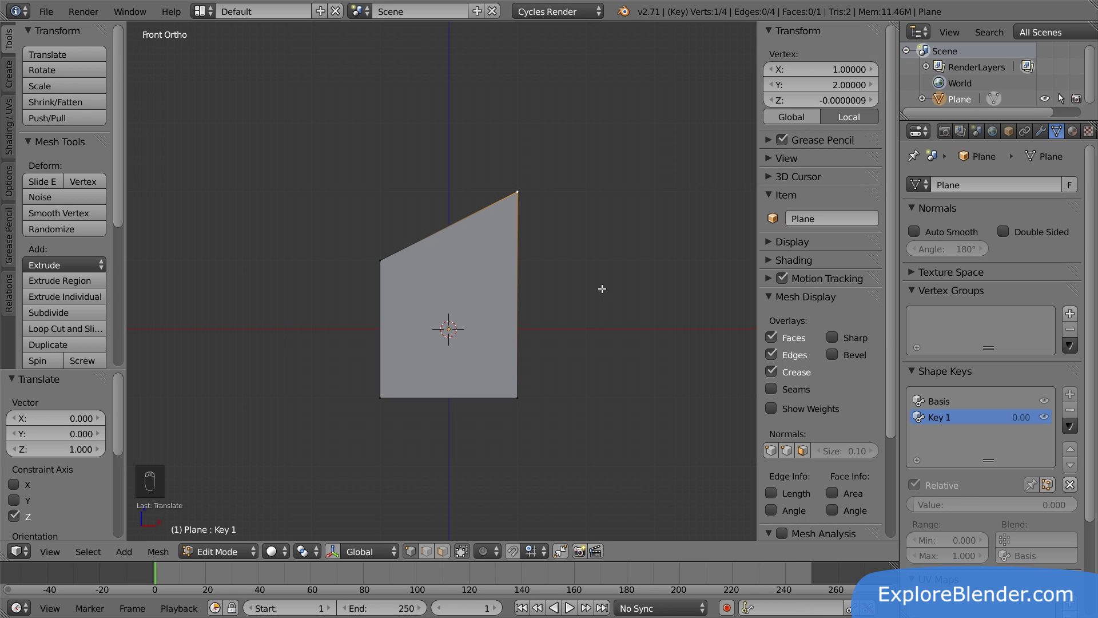
key("Tab")
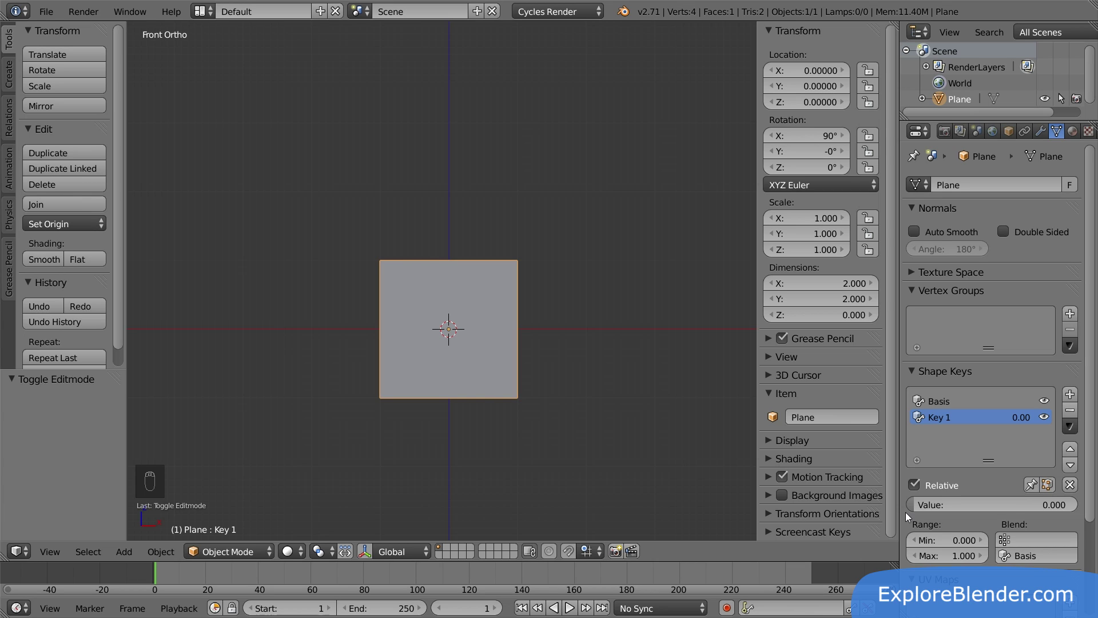
Raise Key 1's Value slider from 0 to 1.000
left_click_drag(912, 507, 1035, 508)
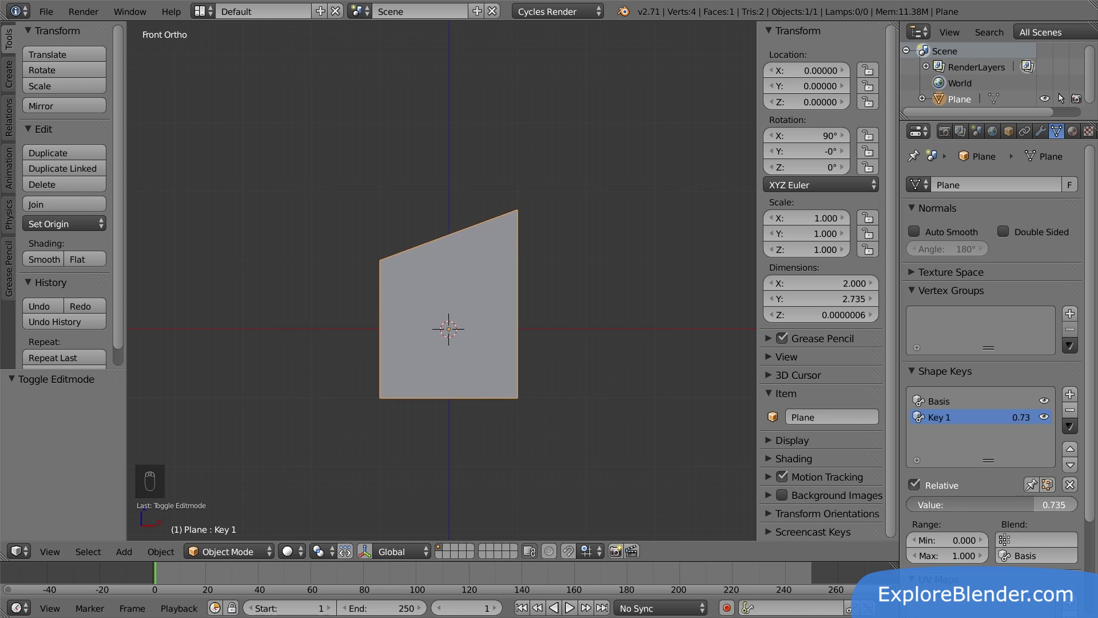
left_click_drag(1035, 507, 1081, 513)
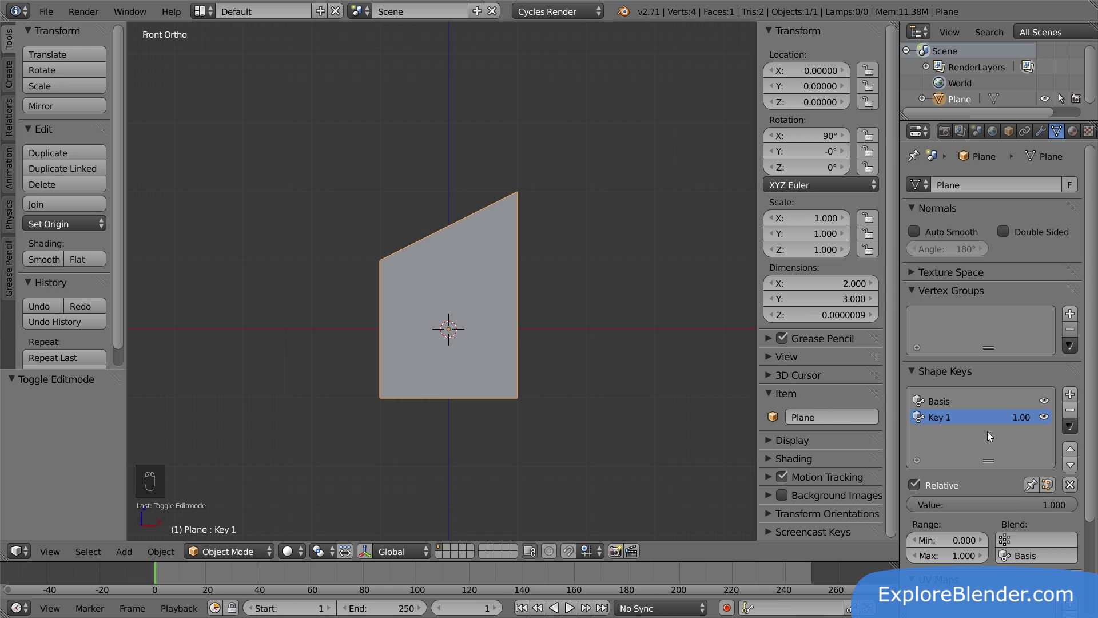
With Basis active, raise the plane's vertex one unit in edit mode
left_click(943, 403)
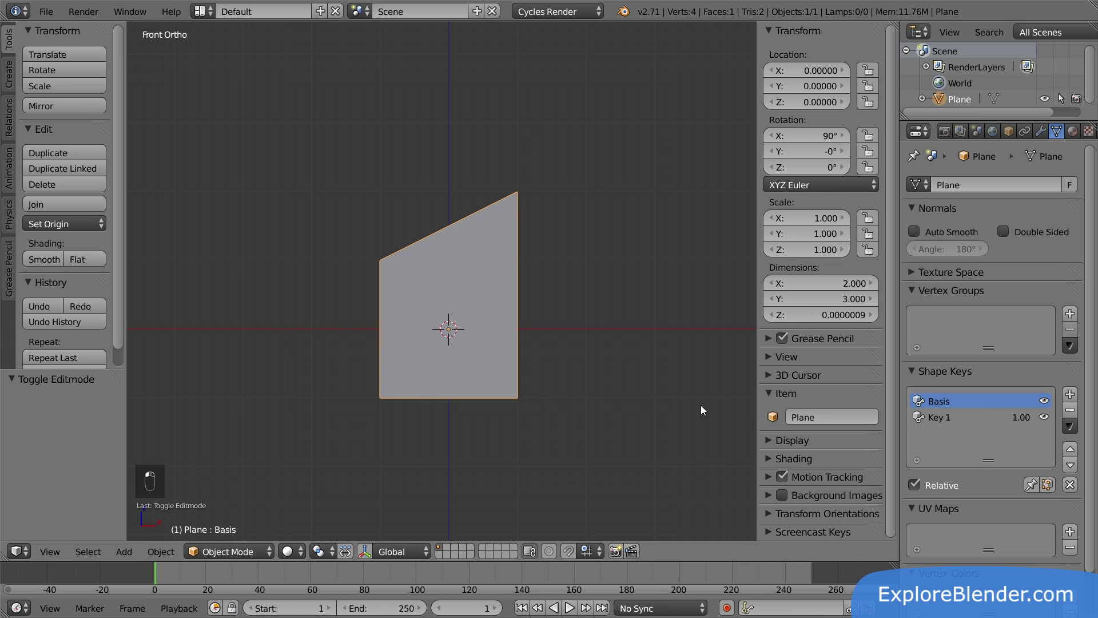
key("Tab")
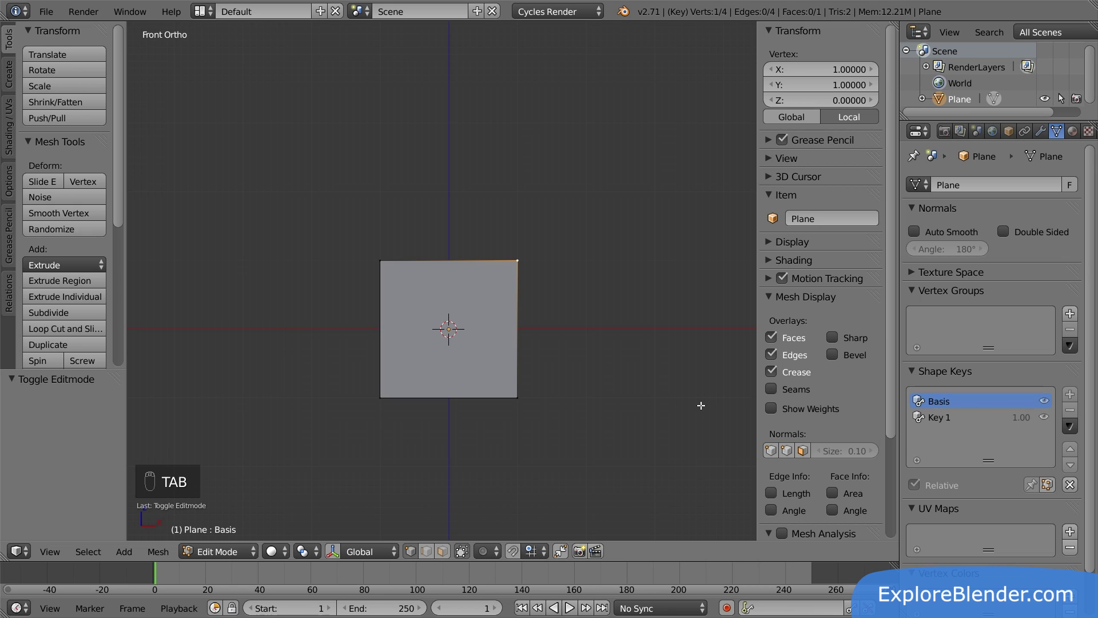
type("gz1")
key("Return")
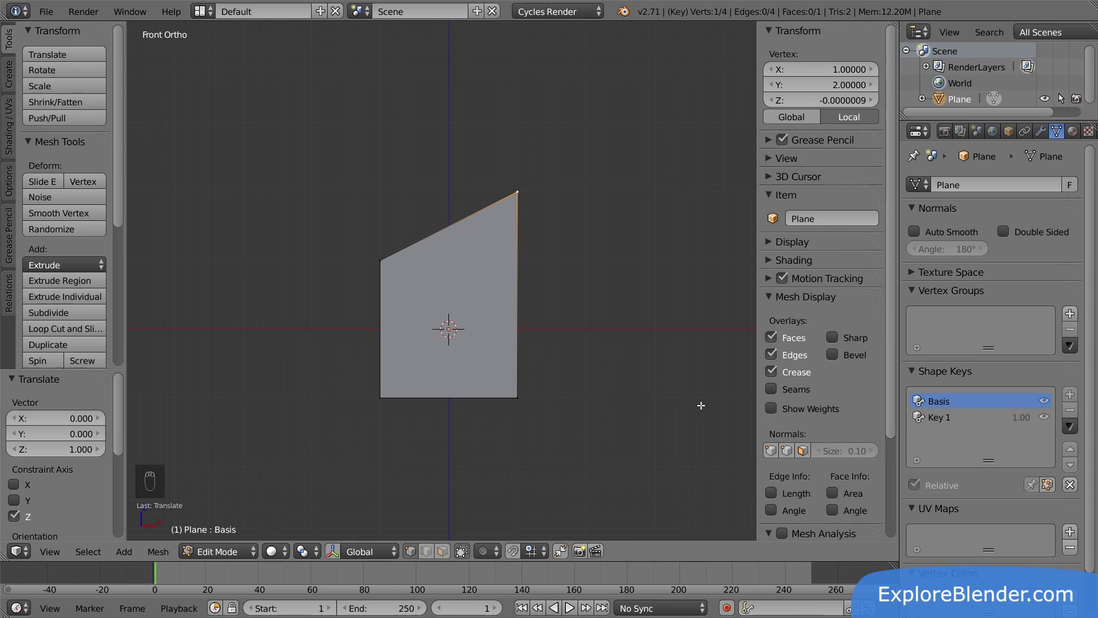
key("Tab")
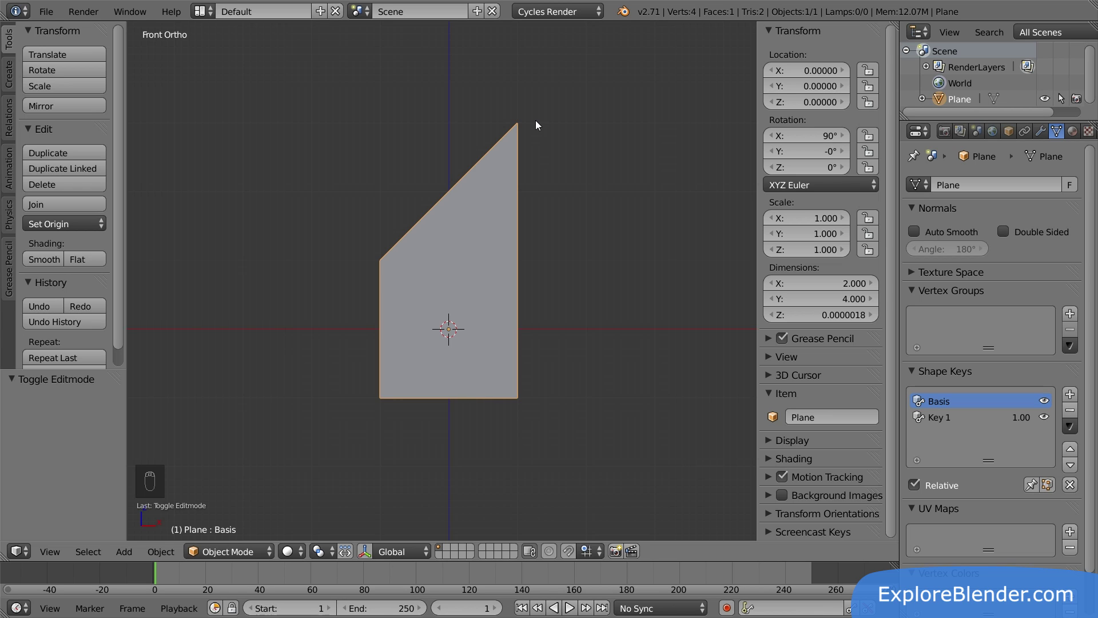
Move the top-right corner vertex up along Z, then return to object mode
key("Tab")
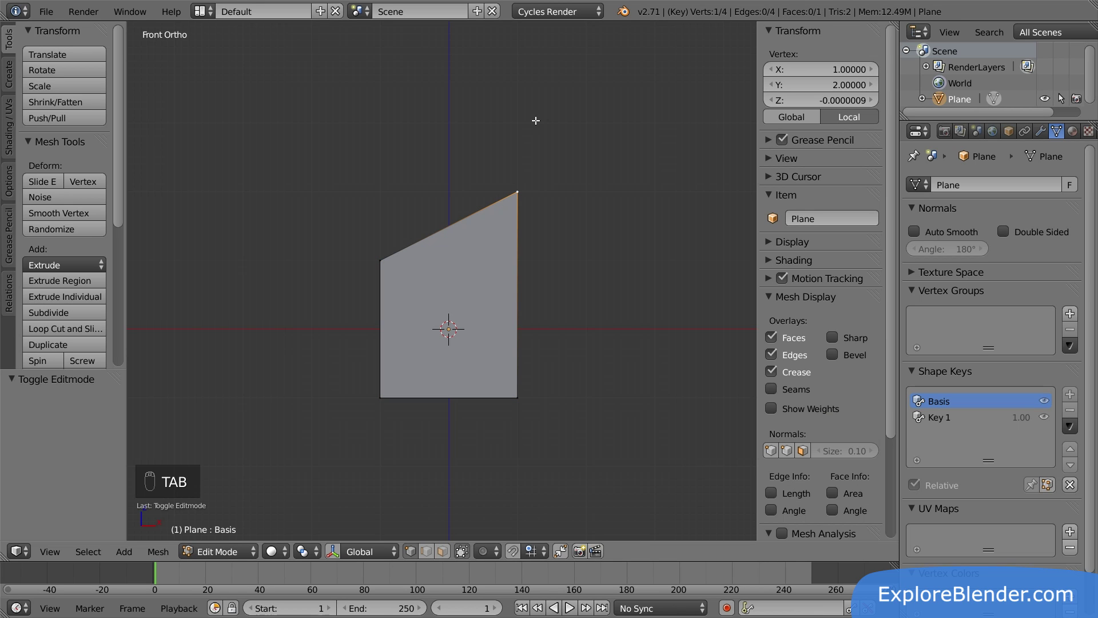
key("g")
key("z")
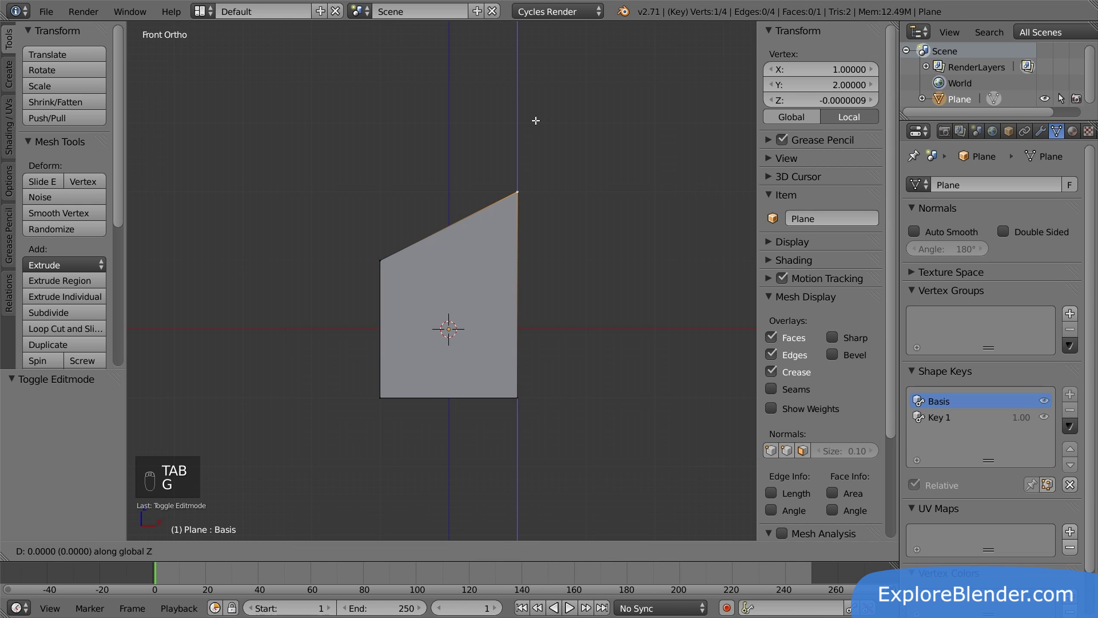
left_click(535, 120)
key("Tab")
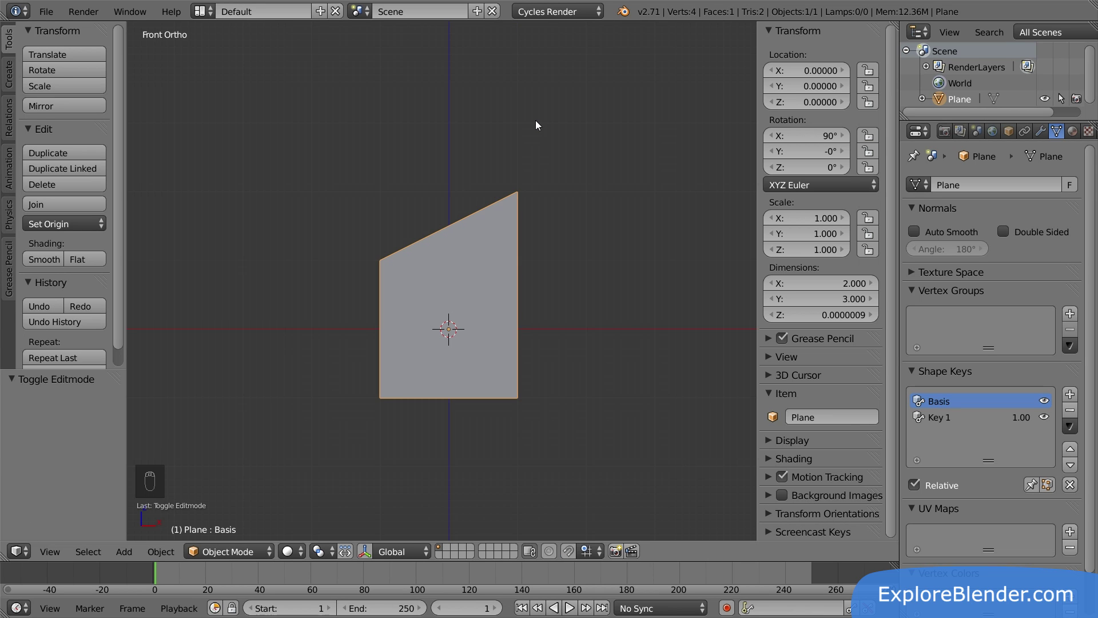
Add Key 2 and shift the plane's top-right vertex one unit along X
left_click(1069, 394)
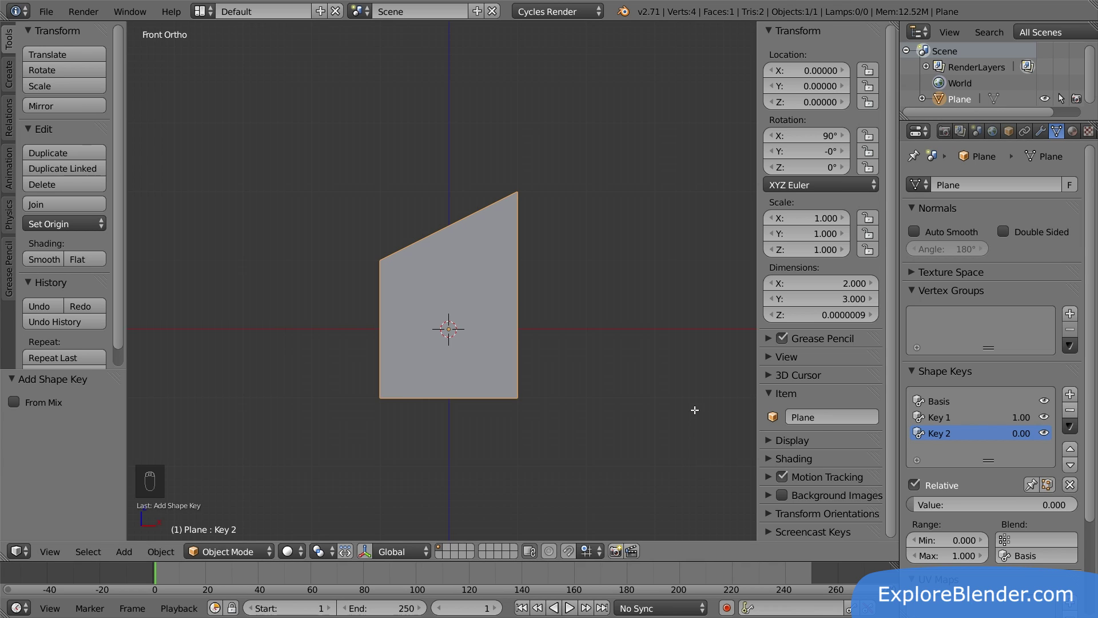
key("Tab")
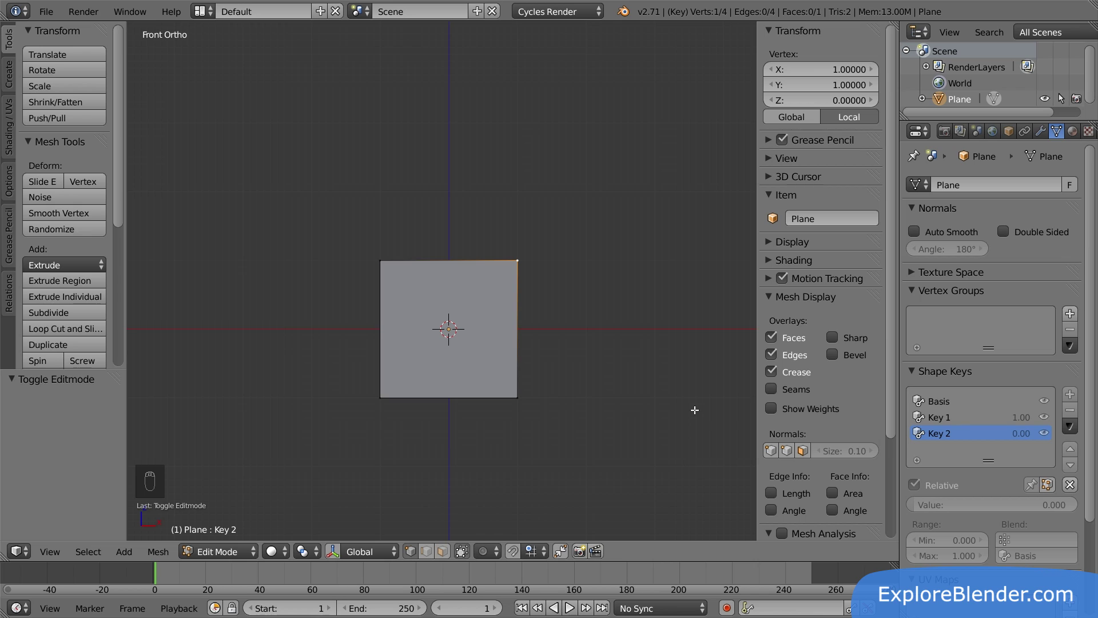
key("g")
key("x")
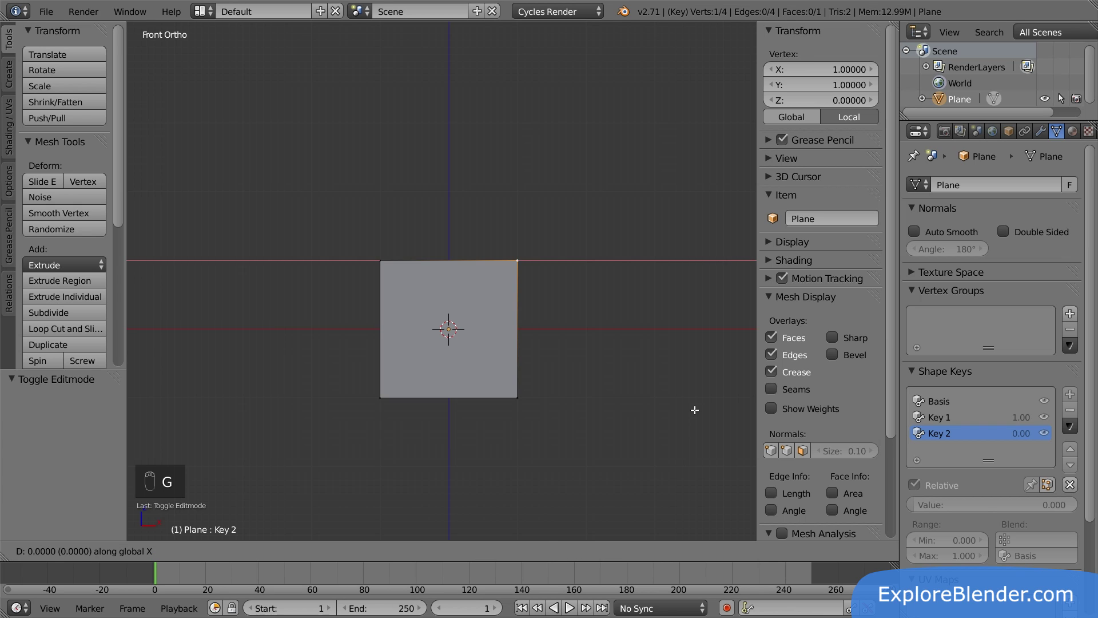
key("1")
key("Return")
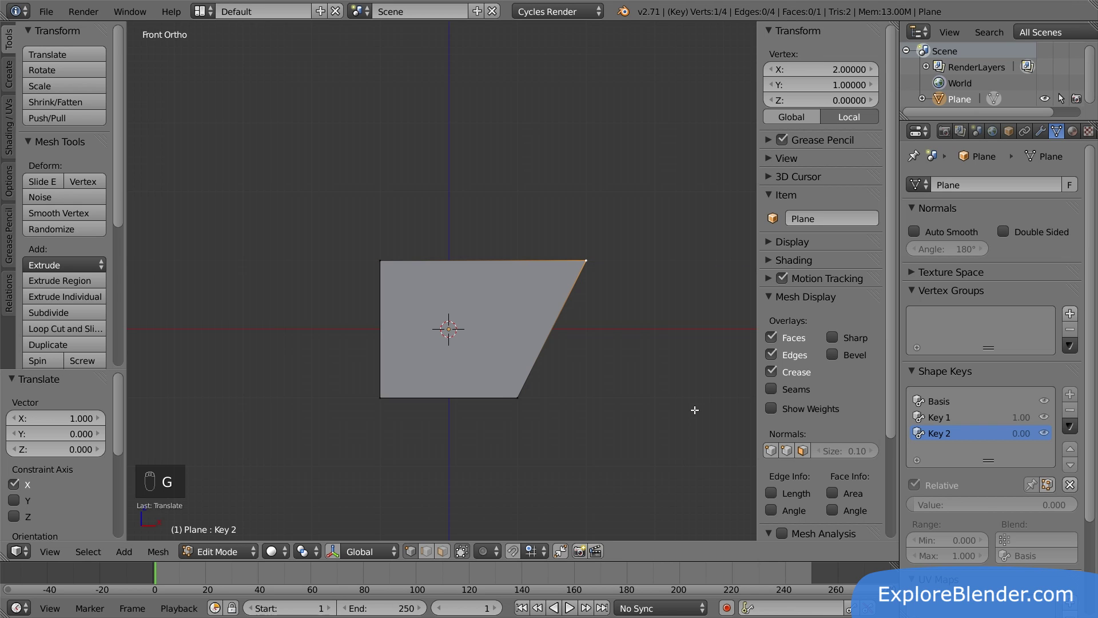
key("Tab")
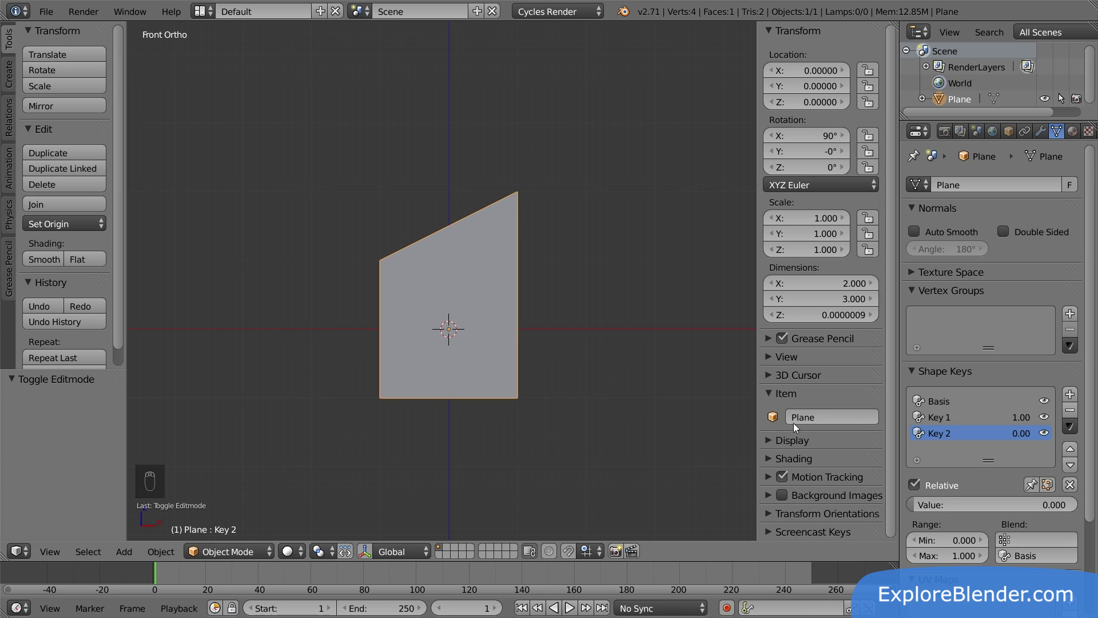
Adjust Key 1 and Key 2 values, leaving both at full 1.00 strength
left_click(949, 417)
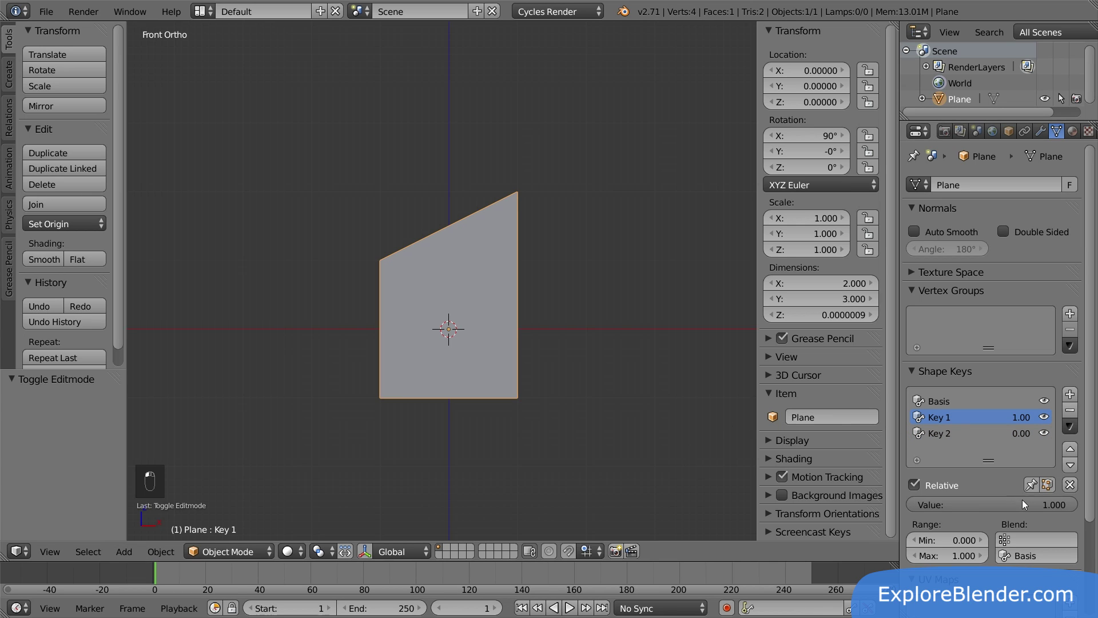
mouse_move(1023, 504)
left_mouse_down()
mouse_move(926, 505)
mouse_move(1072, 505)
left_mouse_up()
left_click(937, 433)
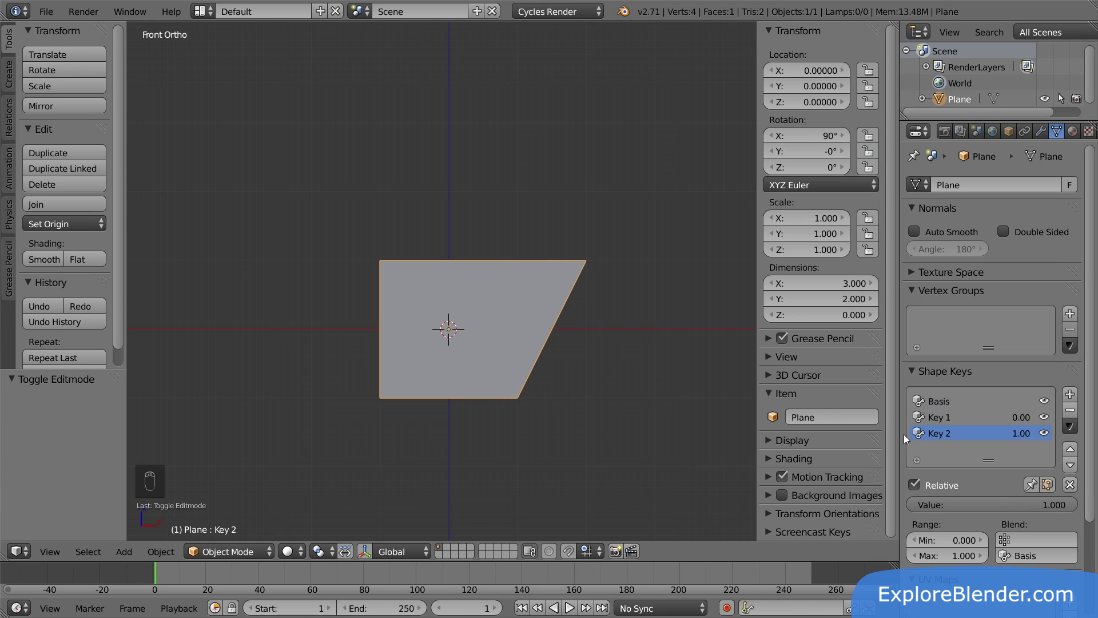
left_click(935, 419)
left_click_drag(917, 505, 1072, 504)
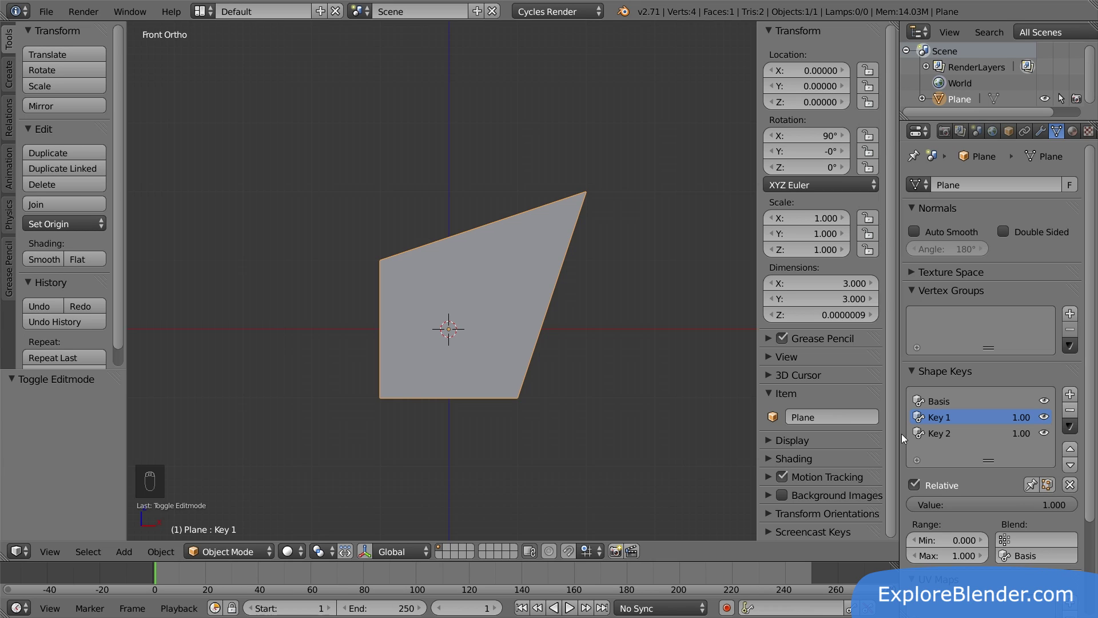
left_click(1070, 465)
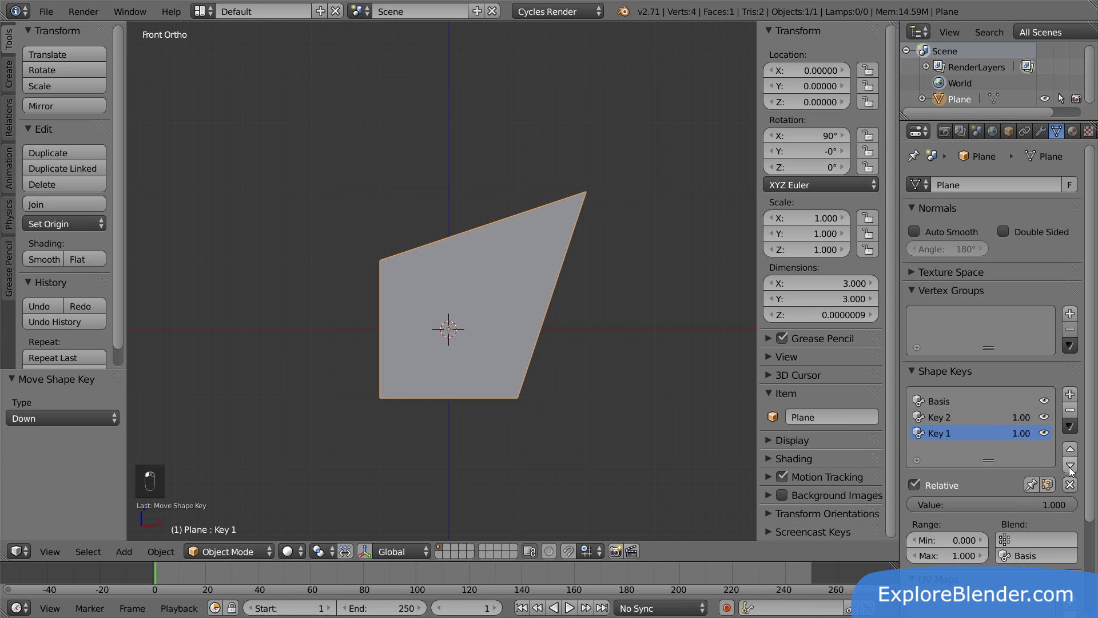
left_click(1071, 448)
left_click(1070, 465)
left_click(1070, 449)
Set Key 1's range minimum to -1 and maximum to 3
left_click(934, 540)
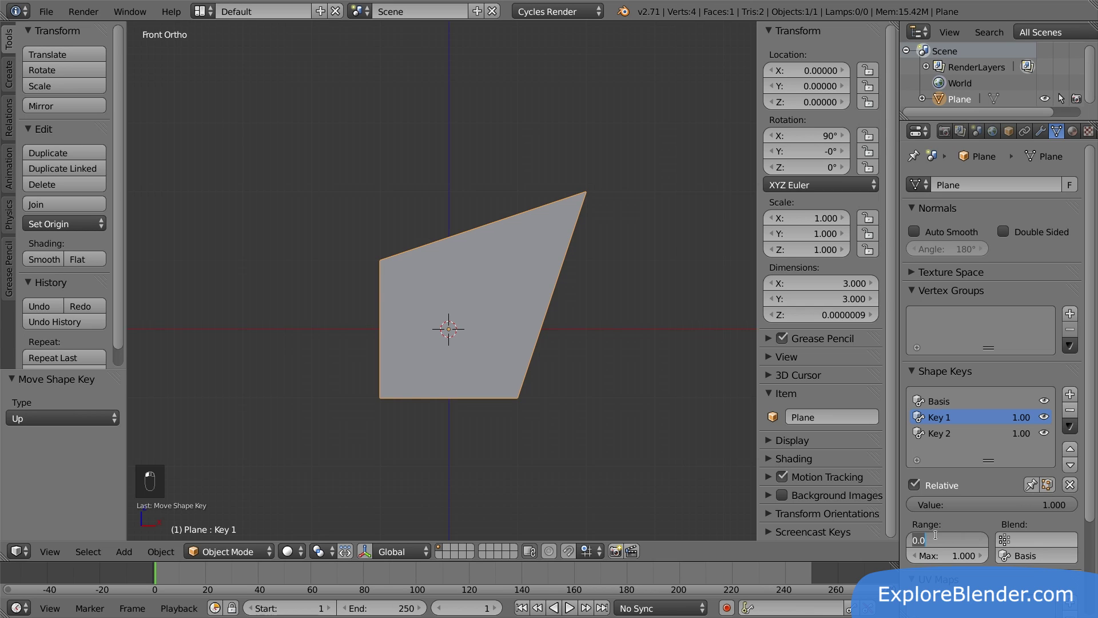
type("-1")
key("Tab")
type("3")
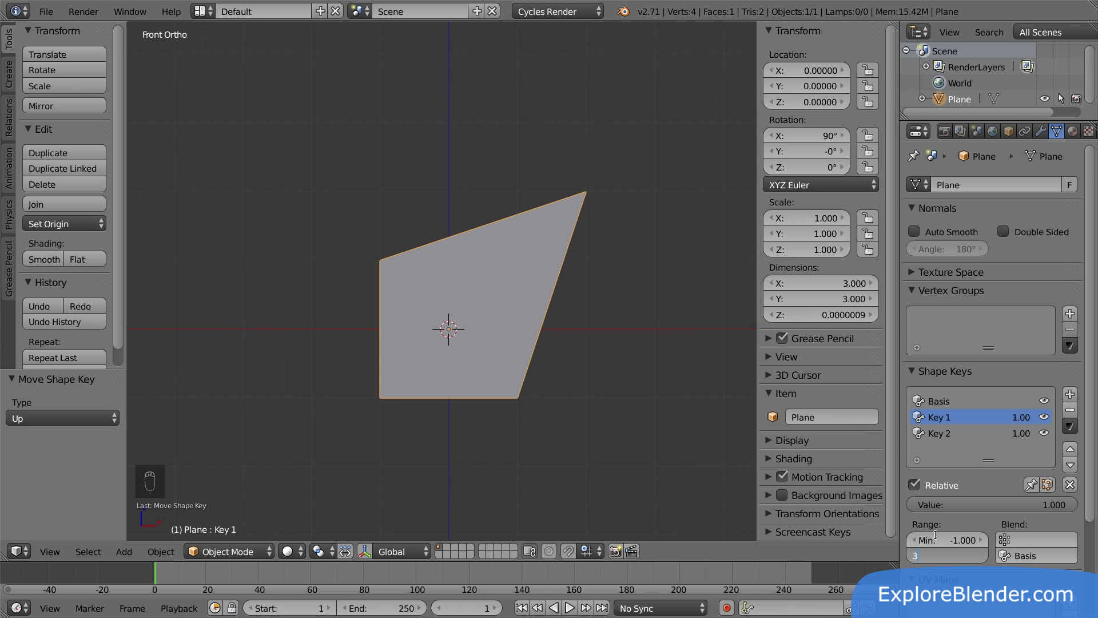
key("Return")
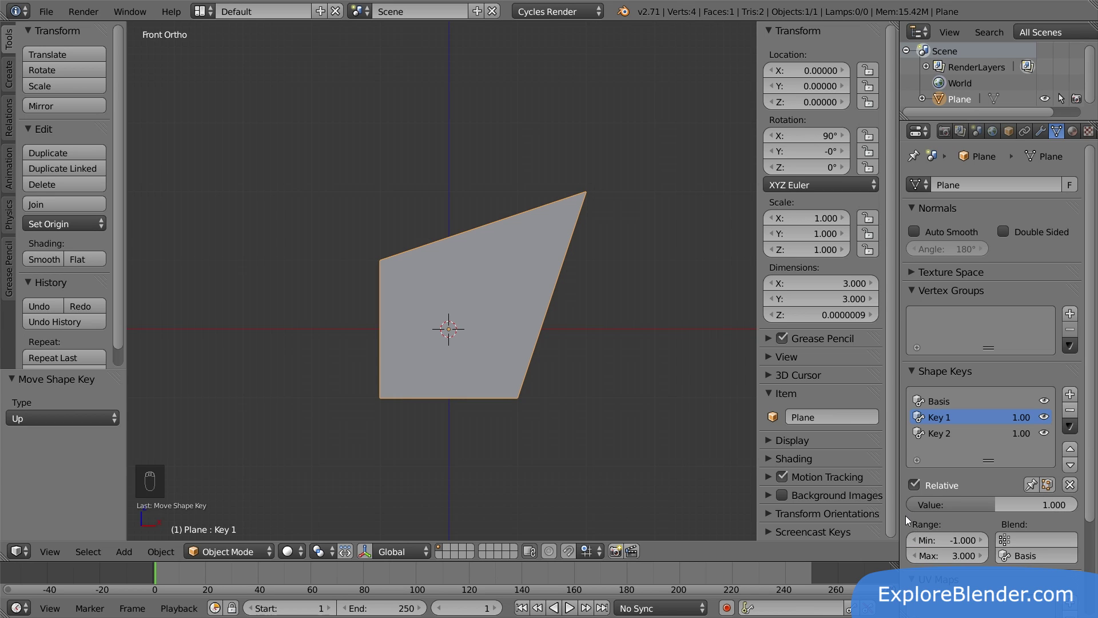
Mute Key 2, then set Key 1's value to 3 and finally -1
left_click(1044, 433)
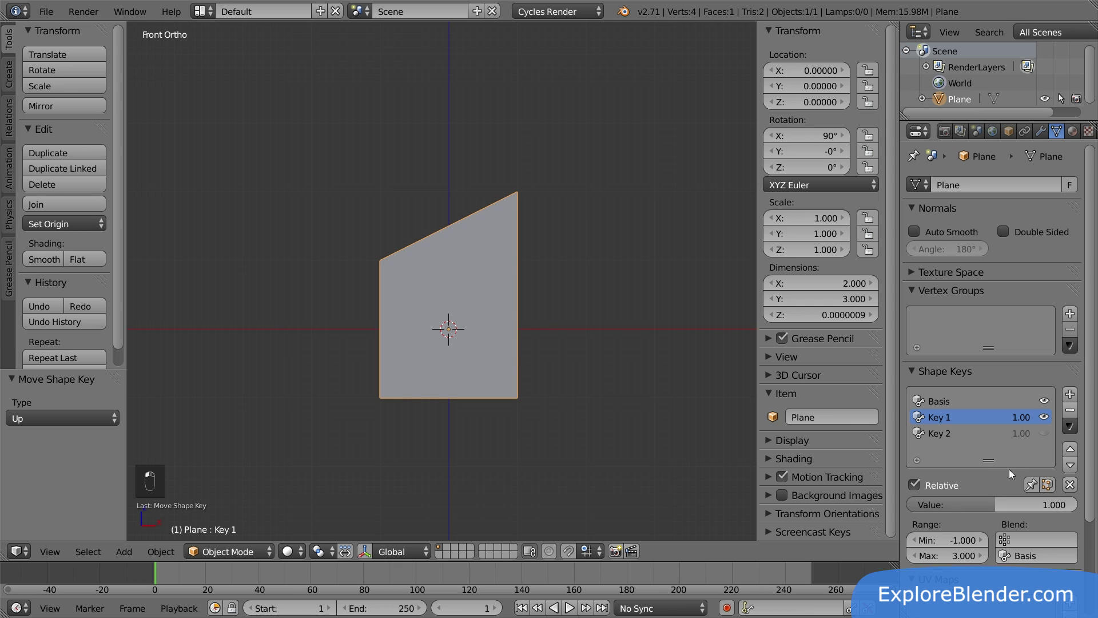
left_click(994, 503)
type("3")
key("Return")
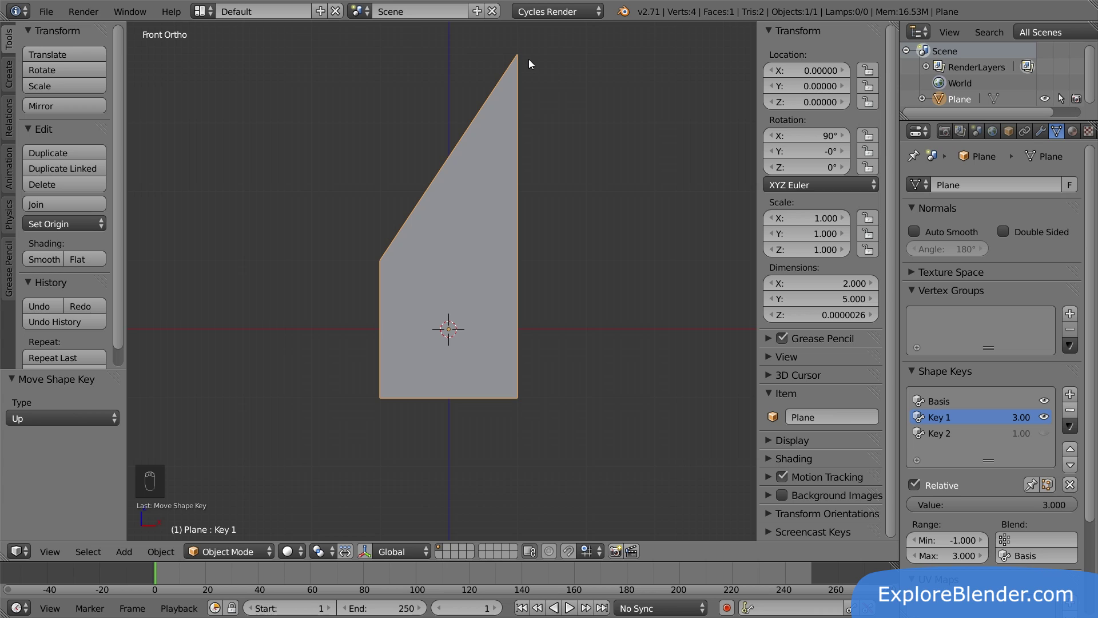
left_click(931, 502)
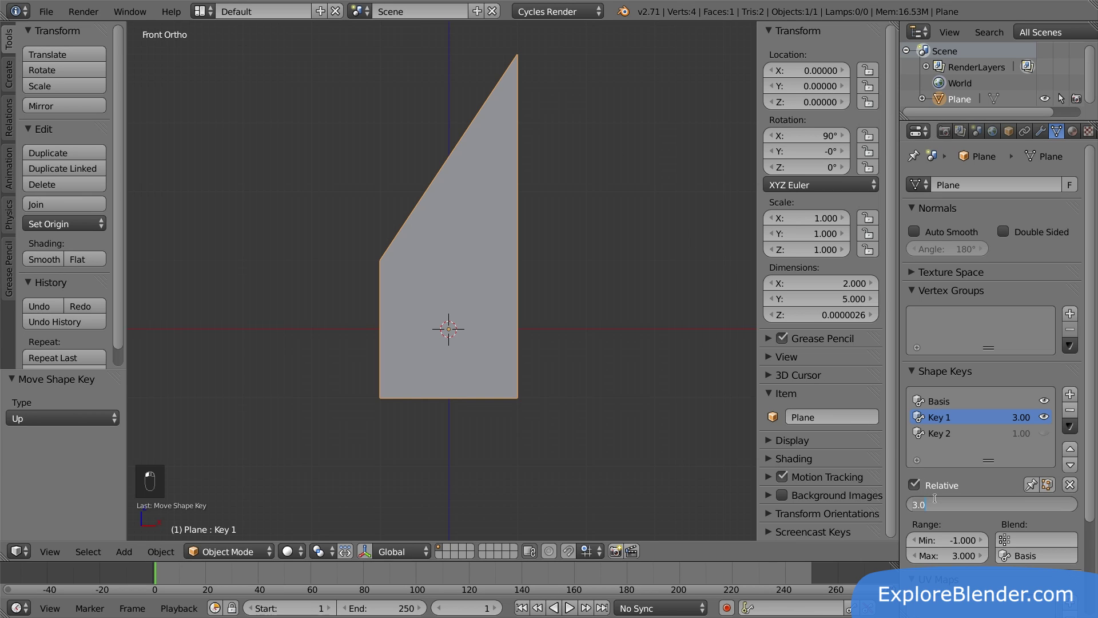
type("-1")
key("Return")
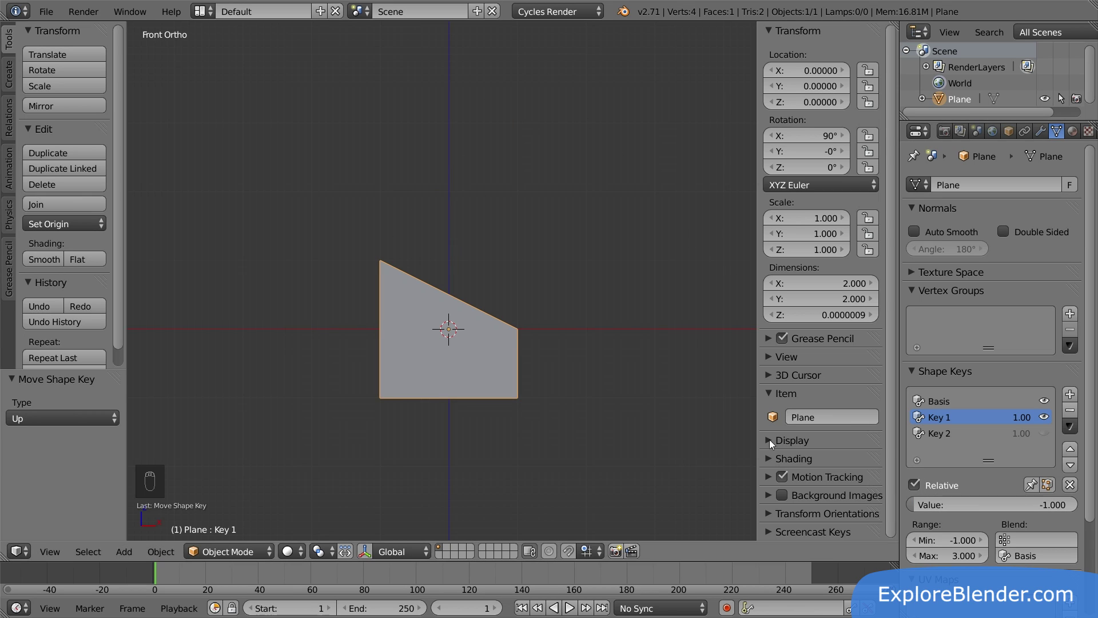